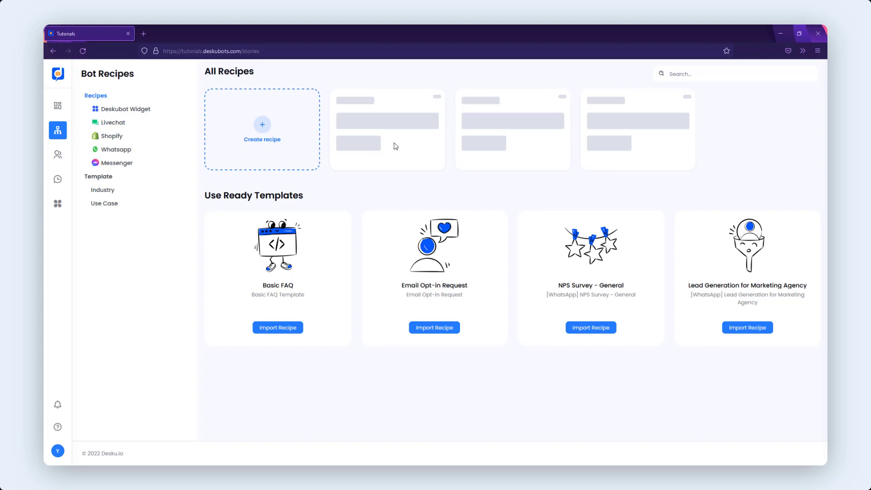
# - Create a new Website recipe named "Away Message Bot" with the description "Away Message Bot"
pyautogui.click(292, 136)
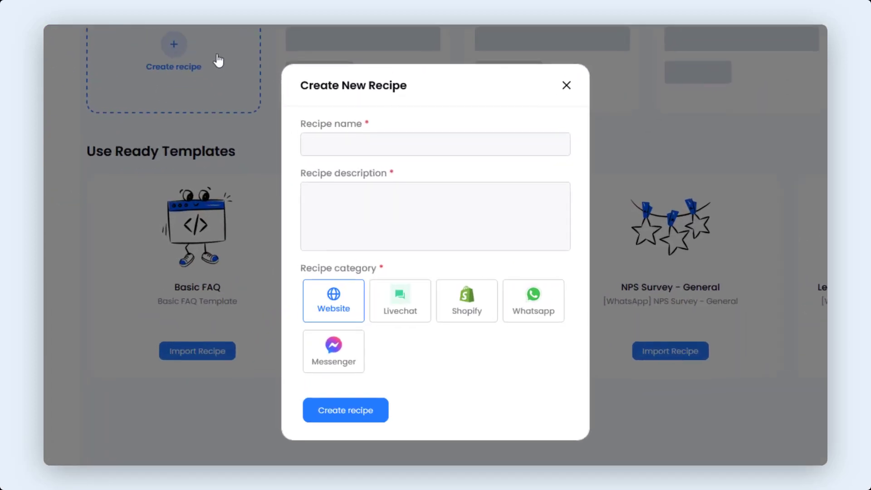
pyautogui.write('Away ')
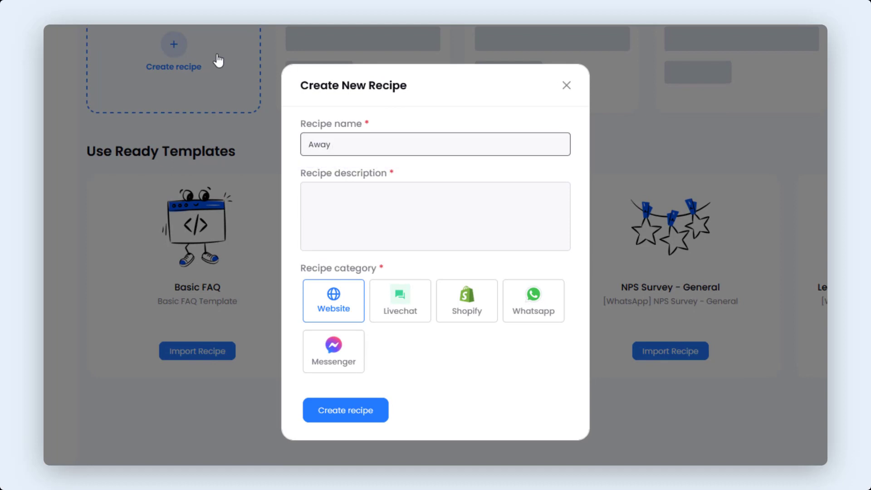
pyautogui.write('M')
pyautogui.press('Down')
pyautogui.press('Return')
pyautogui.press('Tab')
pyautogui.write('Away ')
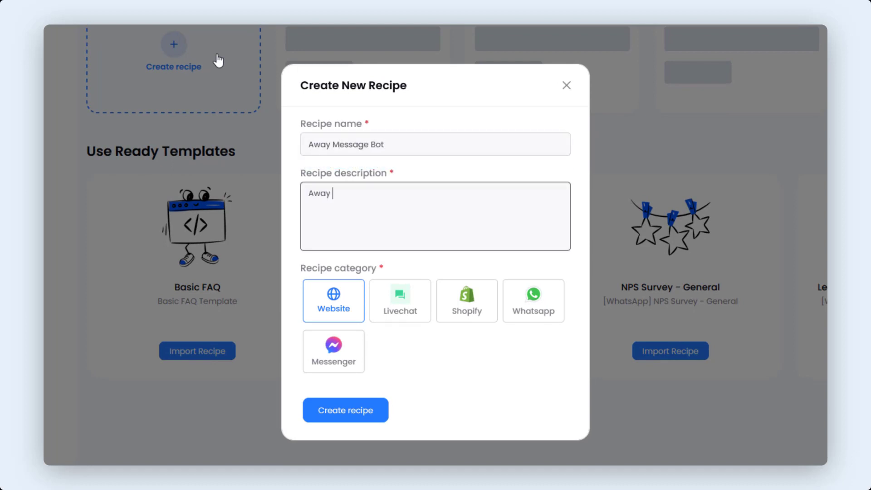
pyautogui.write('Message Bot')
pyautogui.click(355, 312)
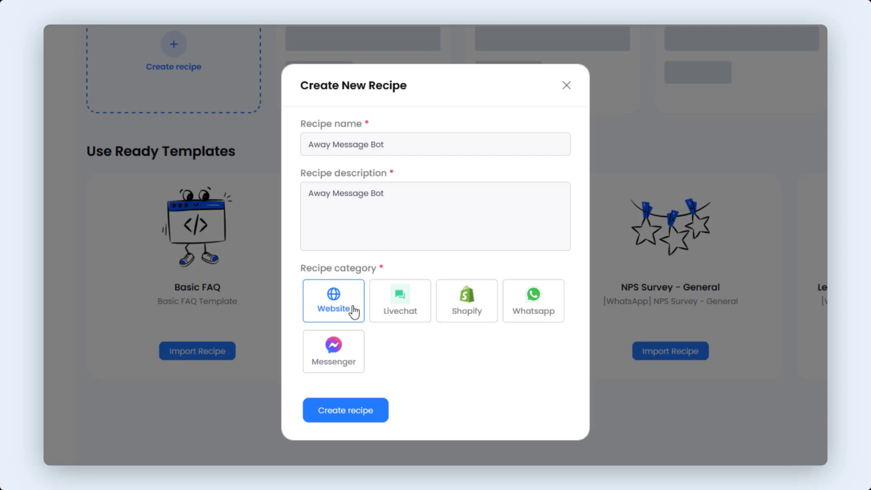
pyautogui.click(346, 413)
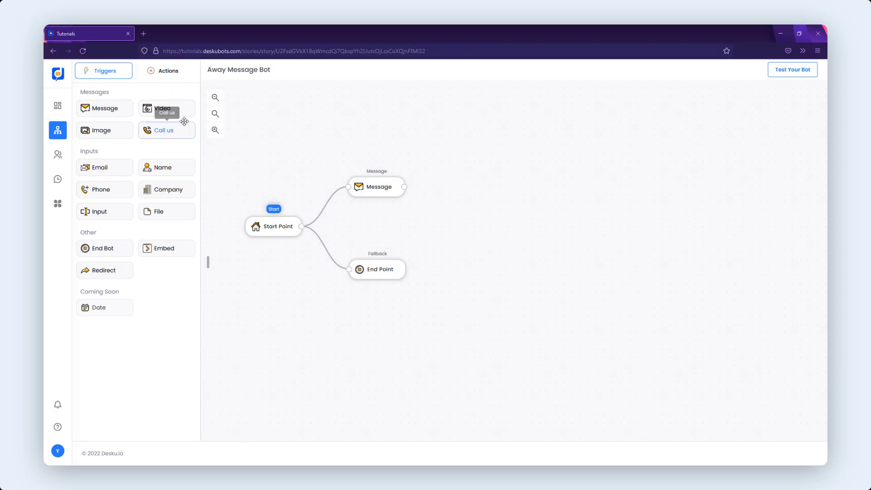
pyautogui.click(171, 78)
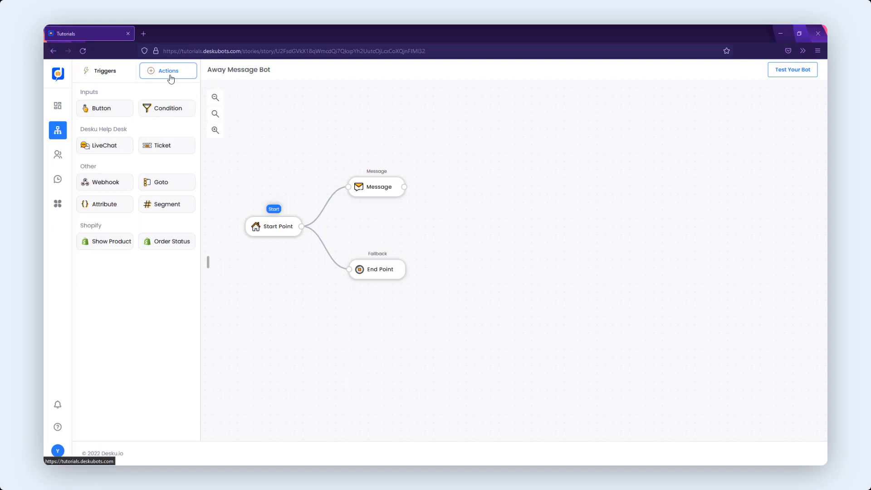
pyautogui.click(112, 71)
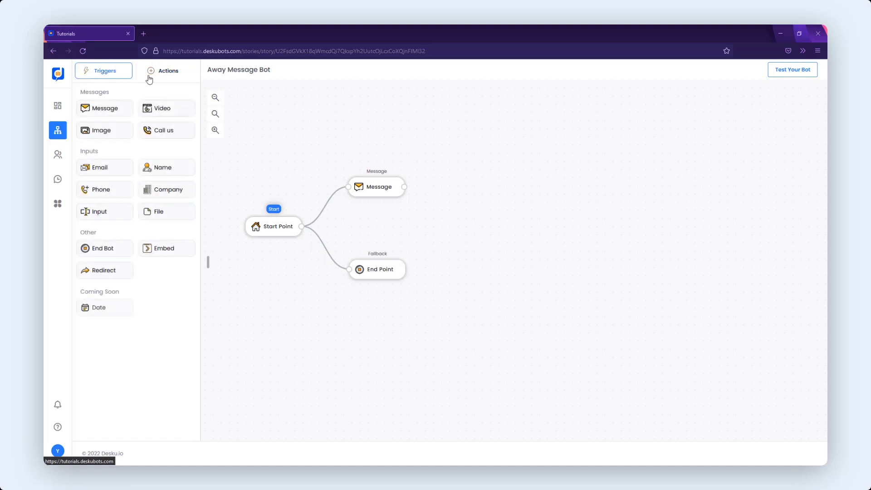
pyautogui.moveTo(279, 226); pyautogui.dragTo(319, 193)
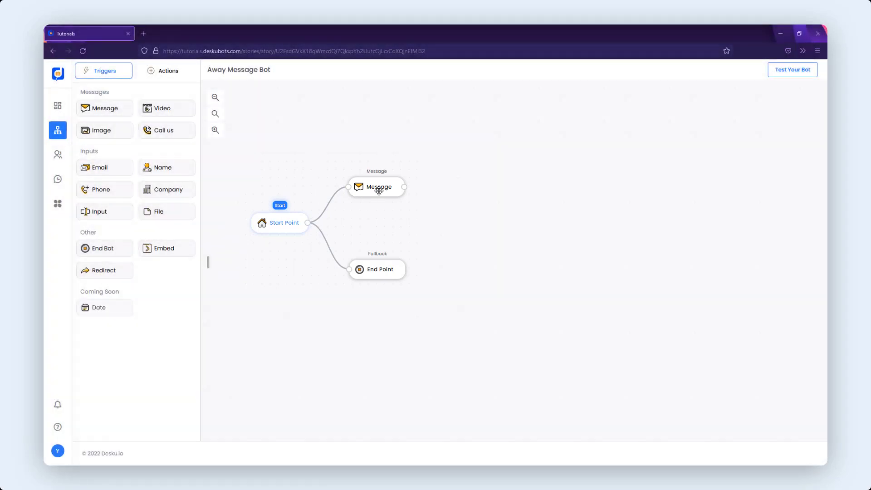
# - Open the default Message node to review its greeting, then preview the bot in the test chat
pyautogui.click(373, 190)
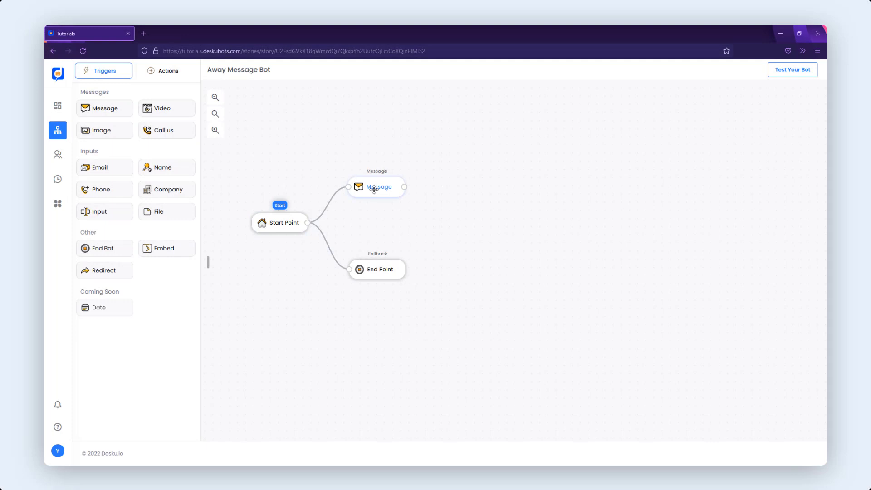
pyautogui.click(374, 189)
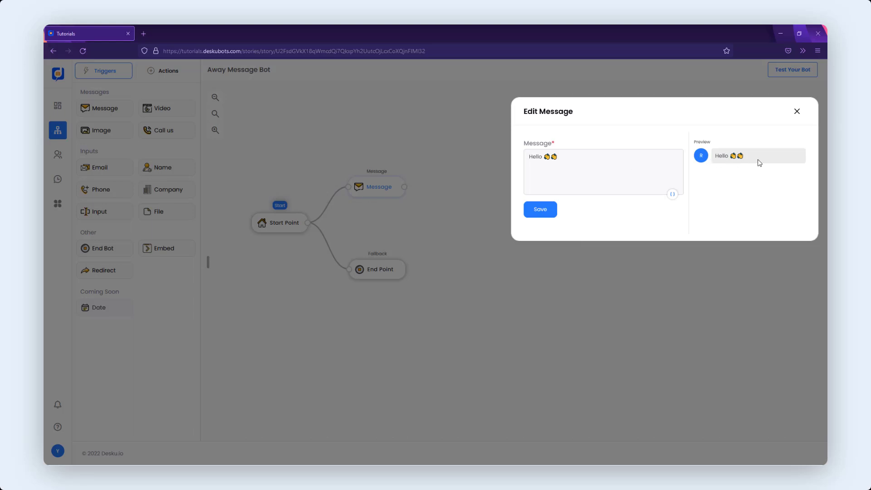
pyautogui.click(614, 257)
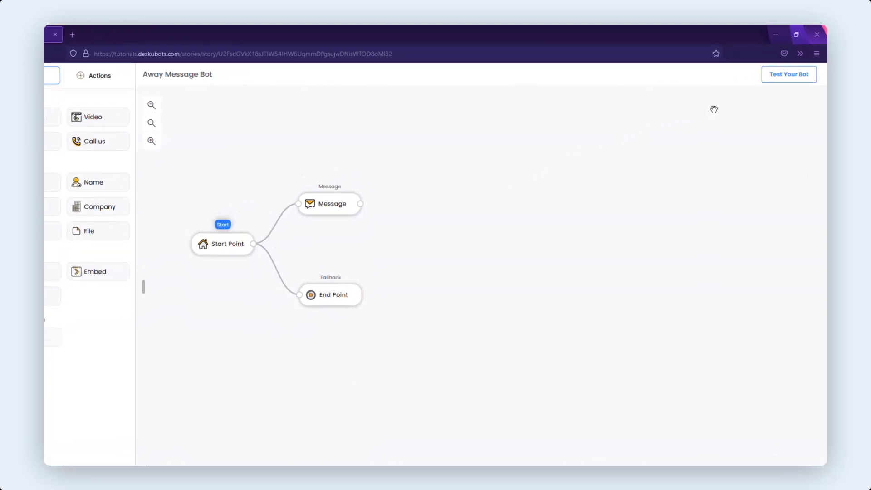
pyautogui.click(782, 78)
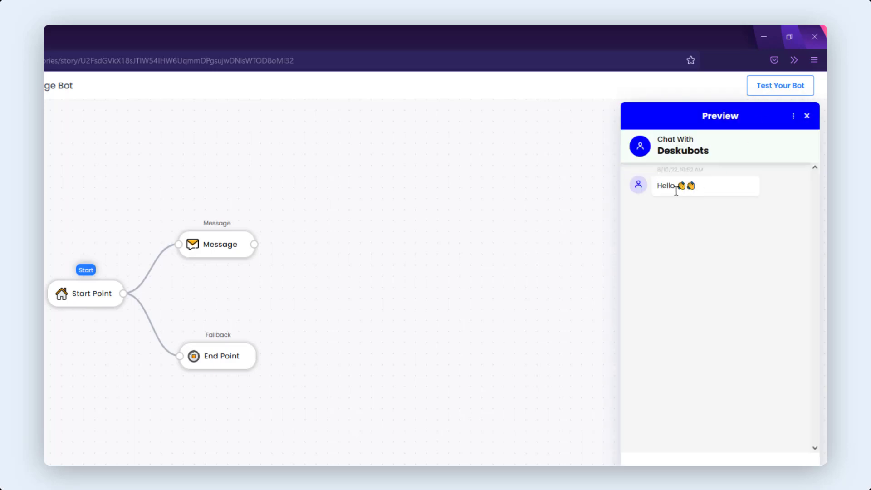
pyautogui.moveTo(214, 247); pyautogui.dragTo(216, 249)
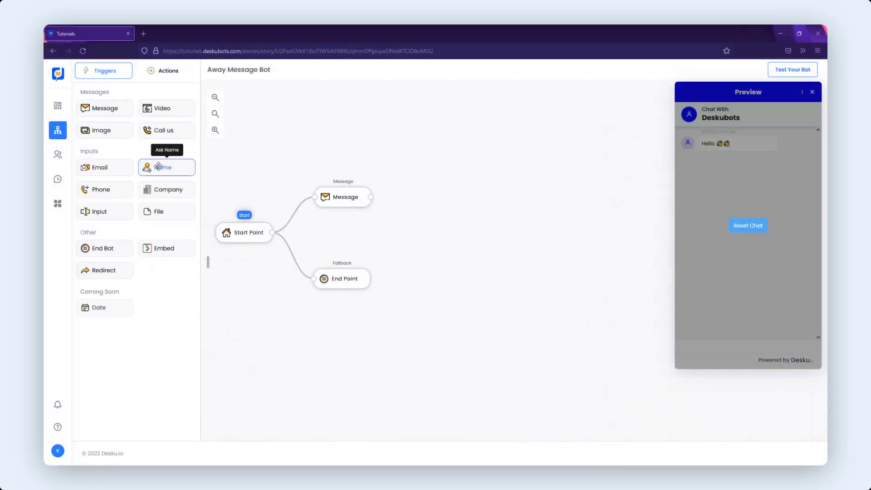
# - Add a Name input block after the first Message node and connect the two
pyautogui.moveTo(158, 166); pyautogui.dragTo(399, 194)
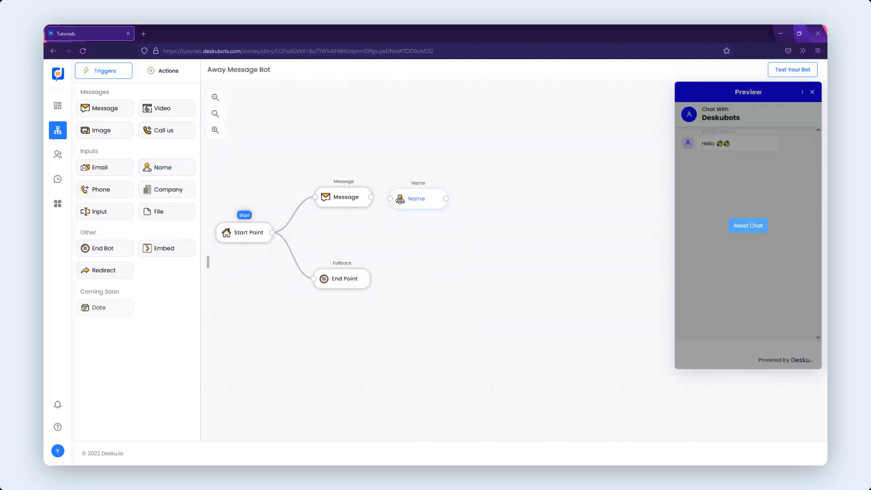
pyautogui.moveTo(371, 197); pyautogui.dragTo(408, 200)
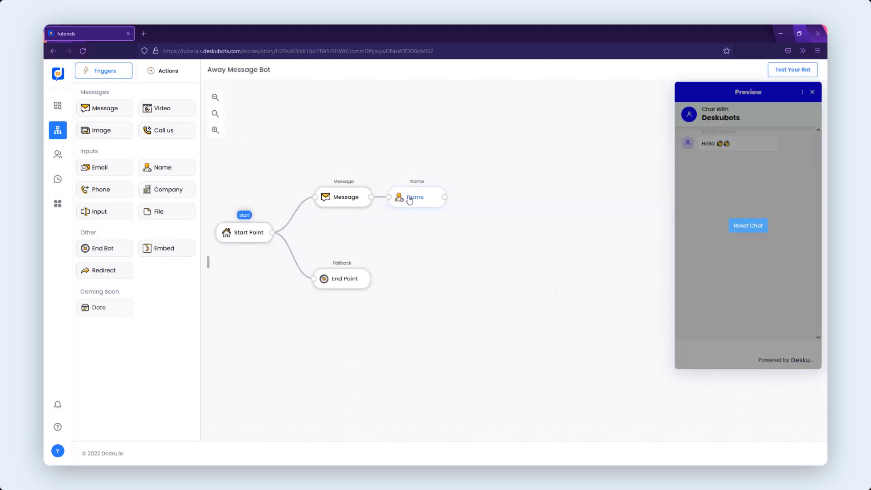
# - Open the Name block, set its attribute to name, and save it
pyautogui.doubleClick(409, 199)
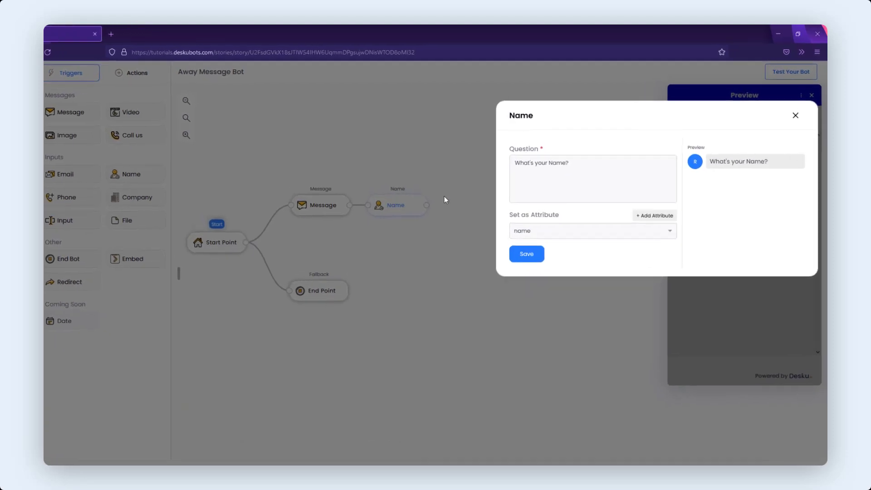
pyautogui.click(498, 211)
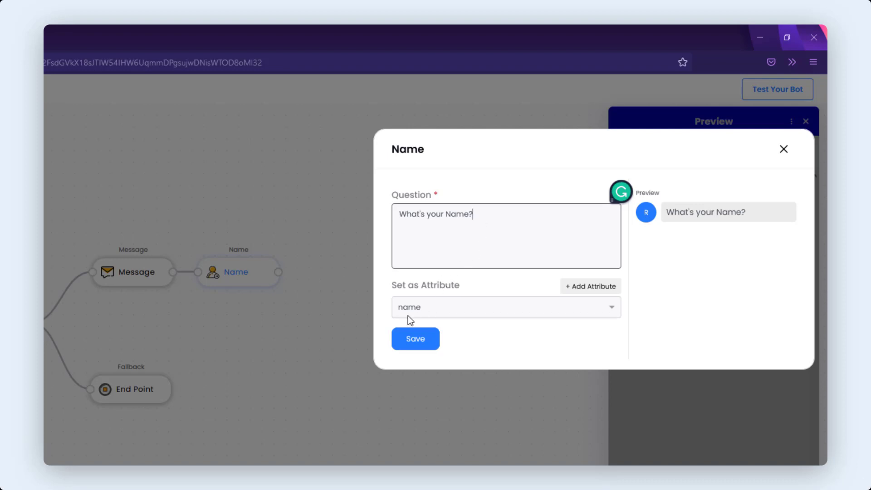
pyautogui.click(442, 311)
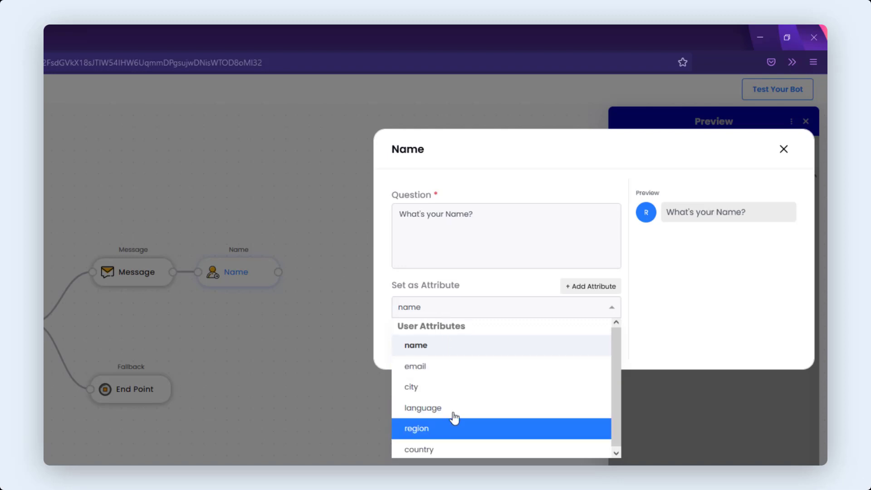
pyautogui.click(441, 347)
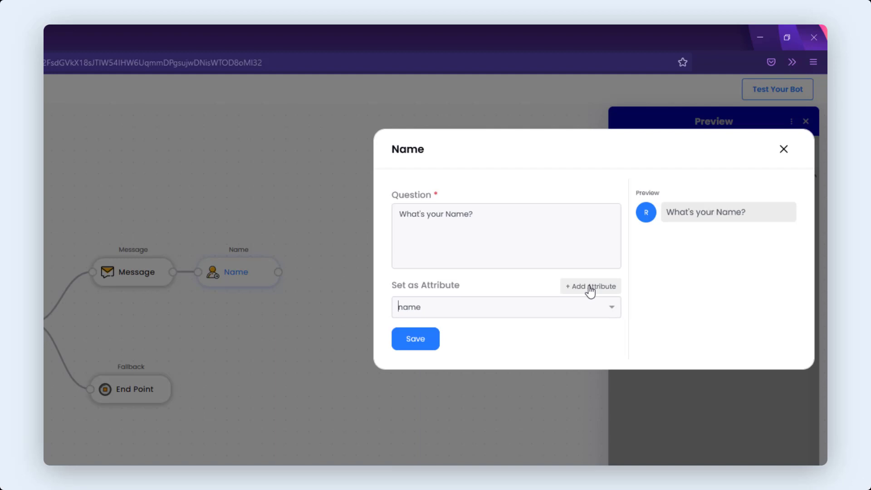
pyautogui.click(421, 344)
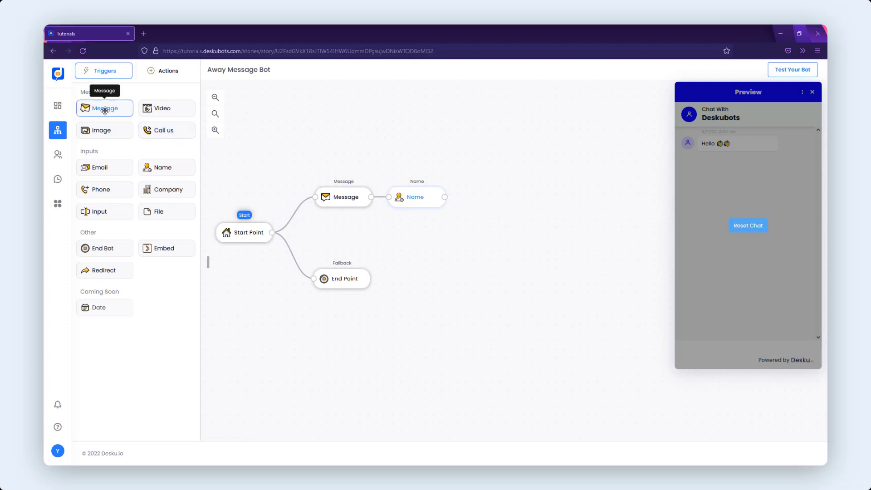
# - Add a Message block after the Name node and insert the name variable into its text
pyautogui.moveTo(106, 109); pyautogui.dragTo(462, 198)
pyautogui.click(498, 197)
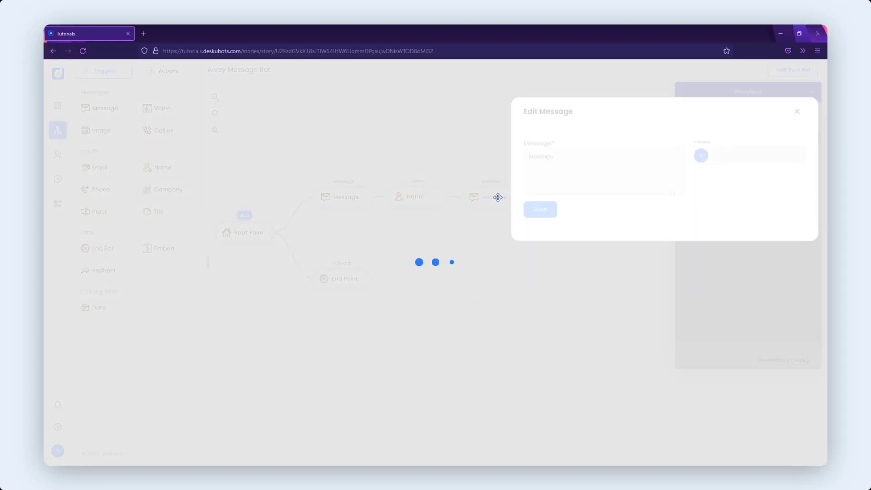
pyautogui.click(540, 160)
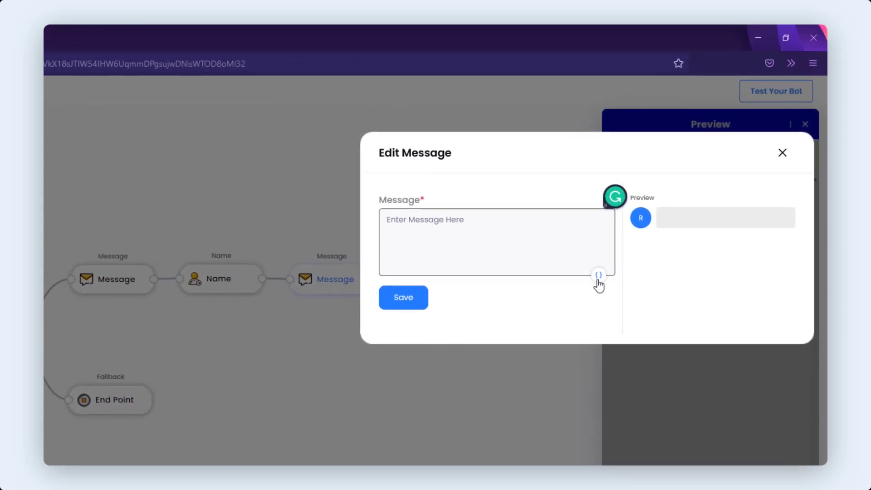
pyautogui.click(598, 275)
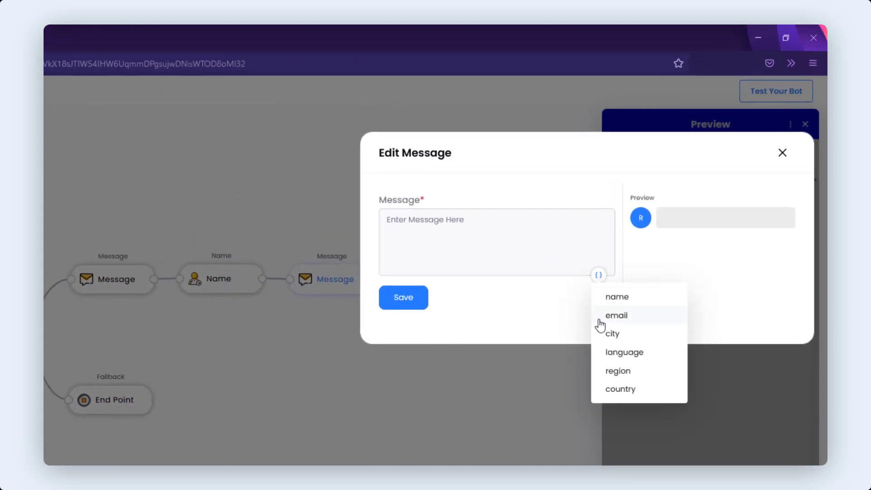
pyautogui.click(618, 297)
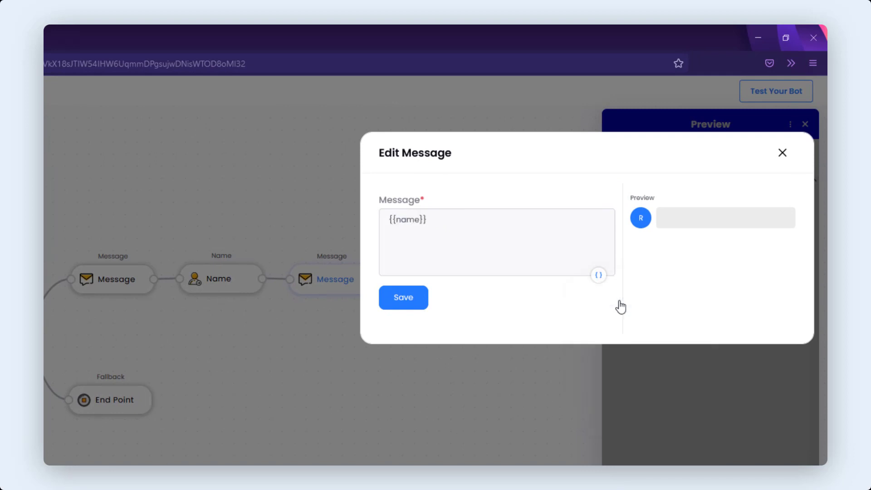
# - Complete the message as "{{name}}, We are unavailable right now." and save it
pyautogui.click(530, 236)
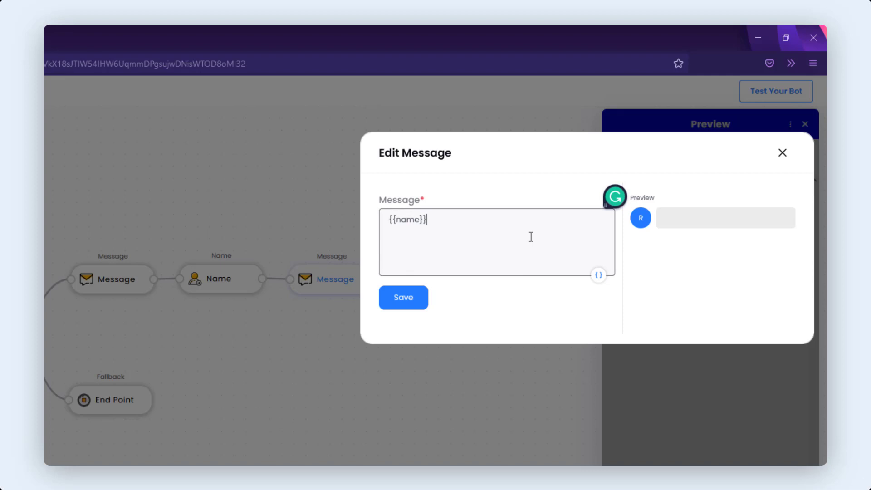
pyautogui.write(', We are')
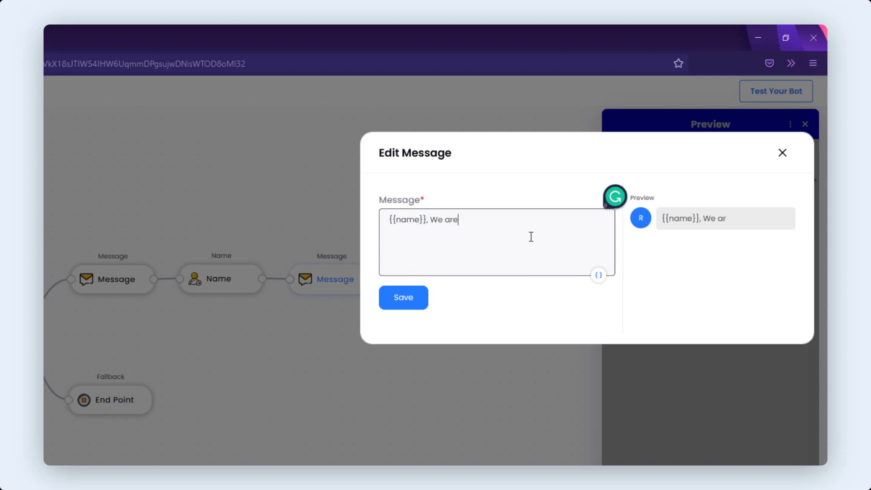
pyautogui.write(' unavailable rightnow')
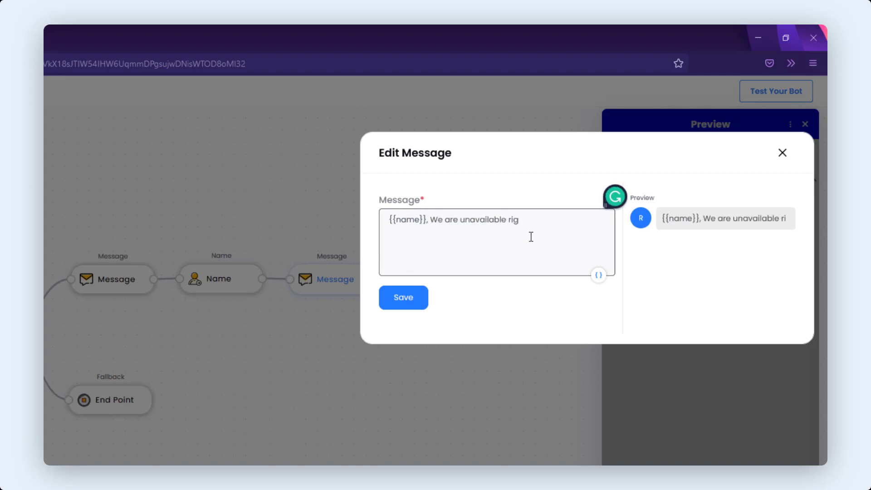
pyautogui.press('Left')
pyautogui.press('Left')
pyautogui.press('Left')
pyautogui.press('Right')
pyautogui.press('Right')
pyautogui.press('Right')
pyautogui.write('.')
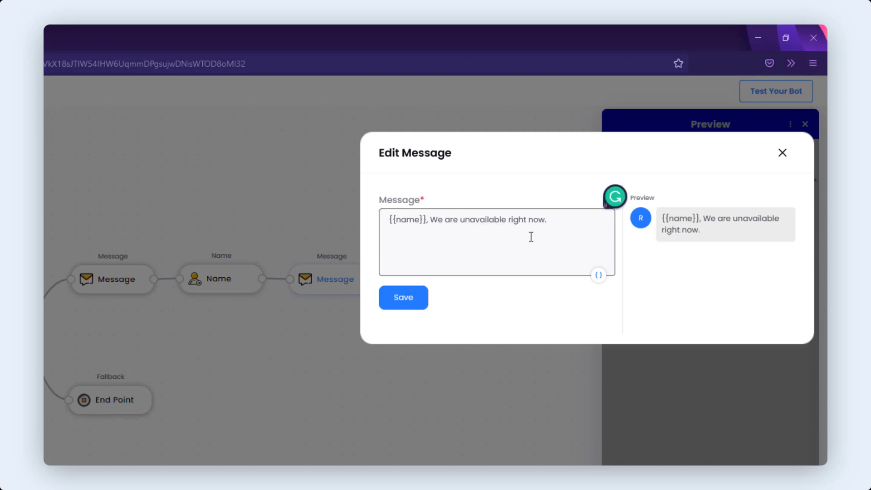
pyautogui.click(415, 297)
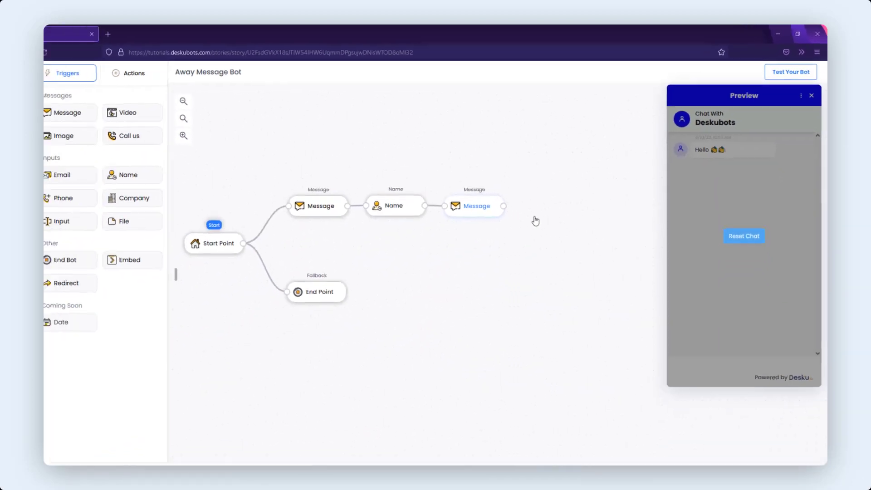
# - Add an Input question block after the new Message block and connect them
pyautogui.moveTo(539, 240); pyautogui.dragTo(441, 239)
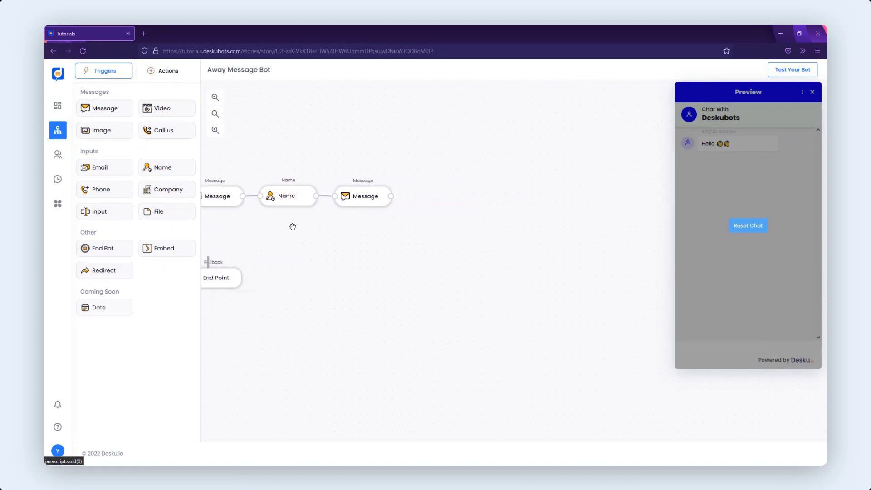
pyautogui.moveTo(92, 211); pyautogui.dragTo(407, 189)
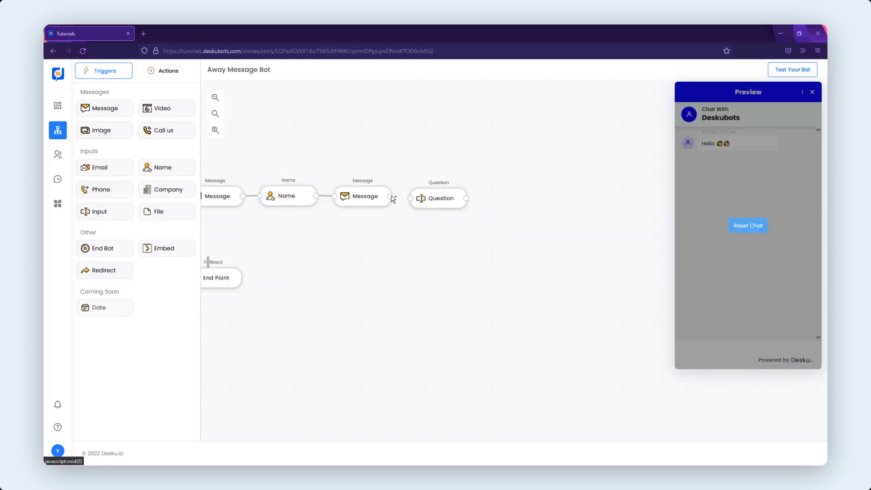
pyautogui.moveTo(393, 199); pyautogui.dragTo(411, 199)
# - Open the Question block and set its question to "Could you please leave a message? (Please type out everything in a single message)" on two lines
pyautogui.click(434, 200)
pyautogui.click(570, 159)
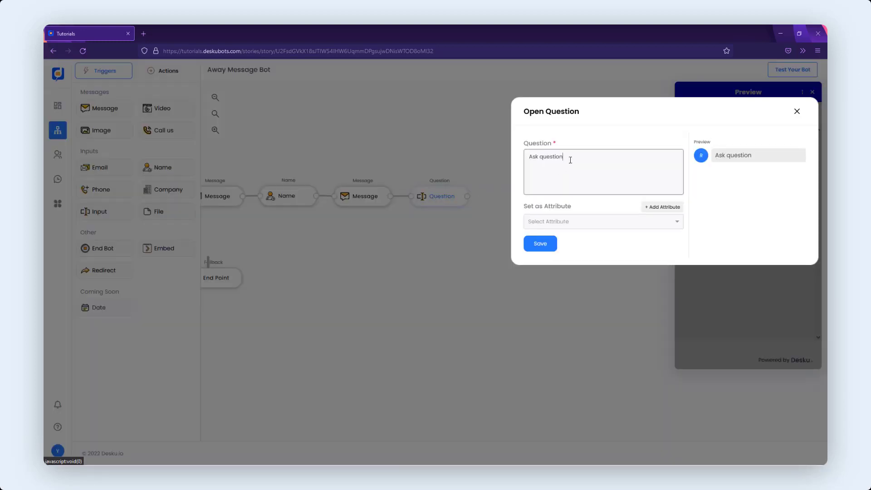
pyautogui.hotkey('ctrl', 'a')
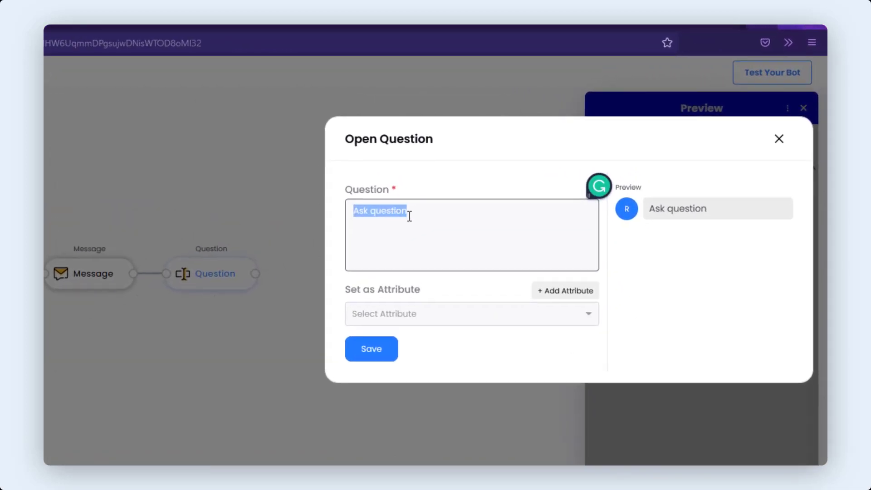
pyautogui.write('Could you please leave a message')
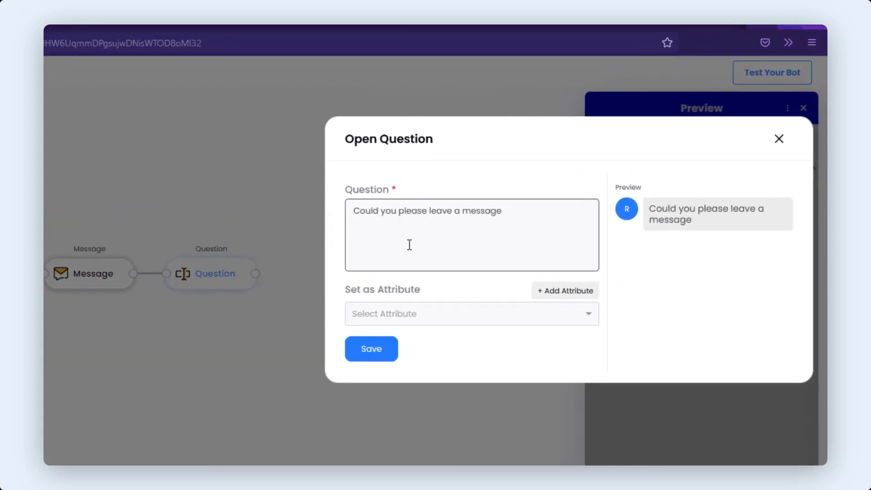
pyautogui.write('?')
pyautogui.press('Return')
pyautogui.write('(Please type out')
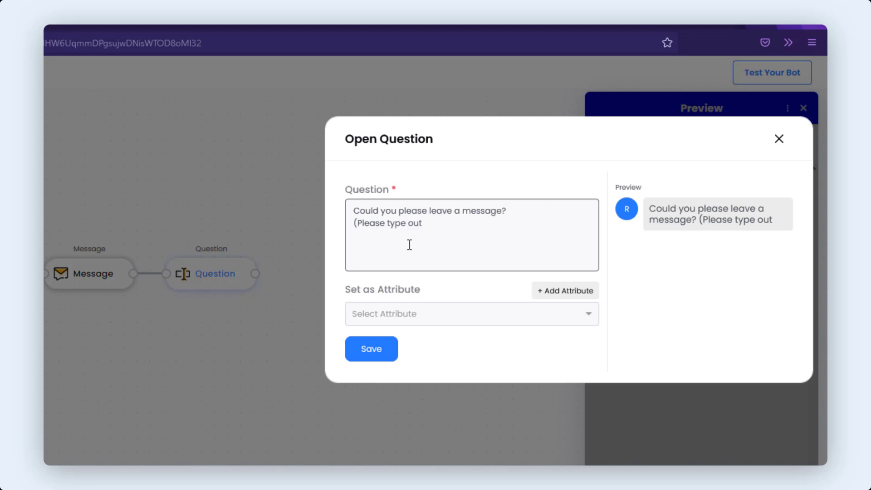
pyautogui.write(' everything in a sig')
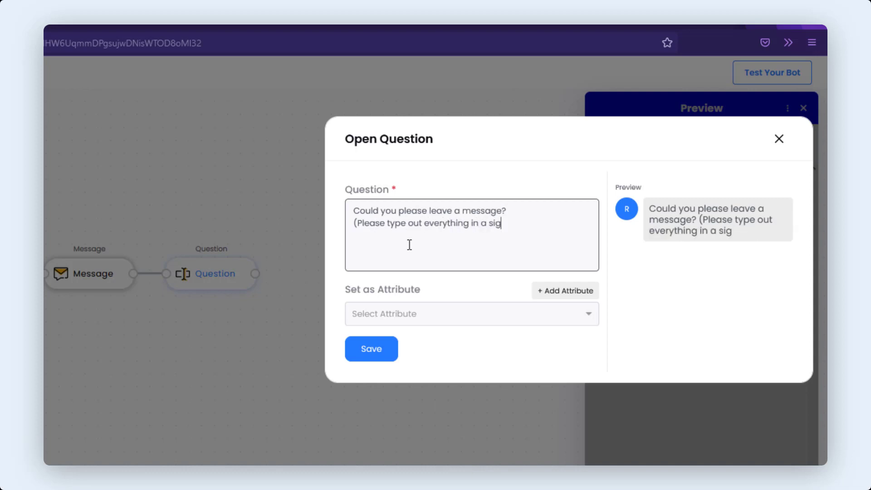
pyautogui.write('ngle message)')
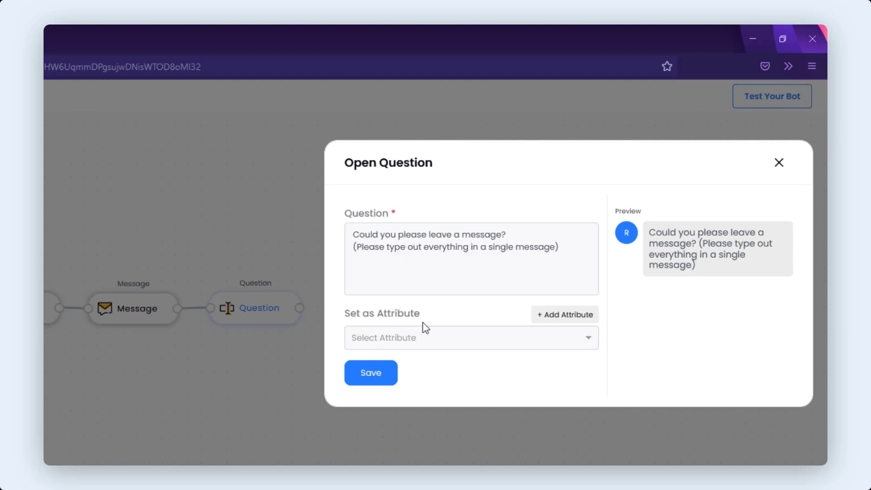
# - Create a custom attribute named MessageLeft for the Question block
pyautogui.click(426, 339)
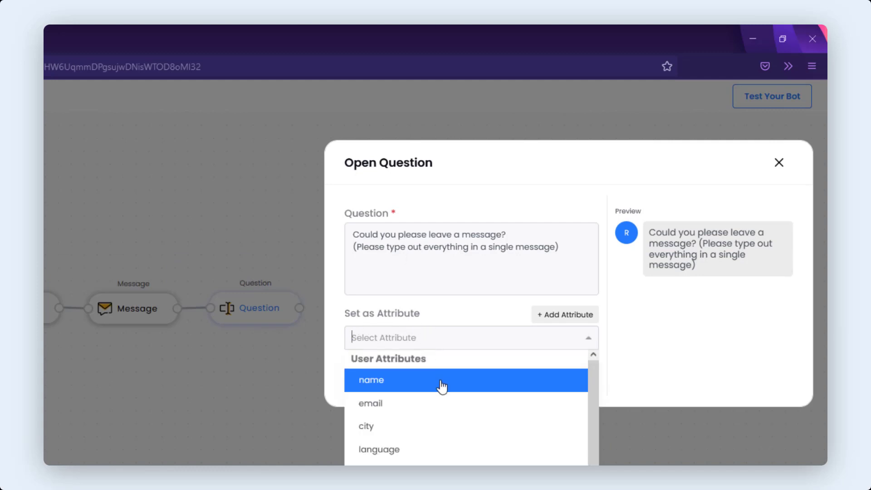
pyautogui.click(440, 325)
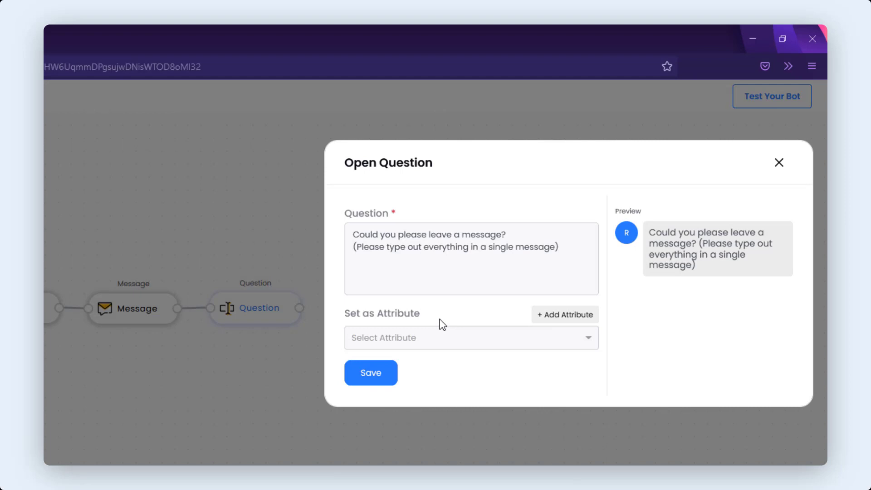
pyautogui.click(551, 319)
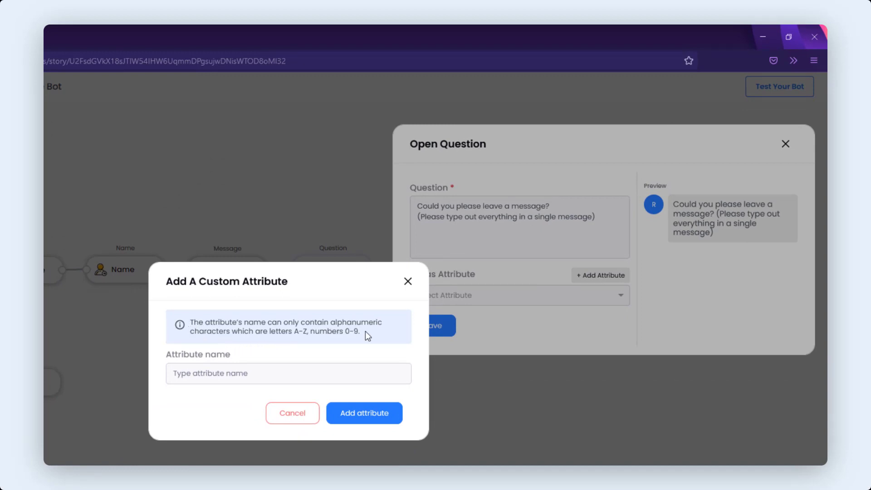
pyautogui.moveTo(365, 331); pyautogui.dragTo(167, 312)
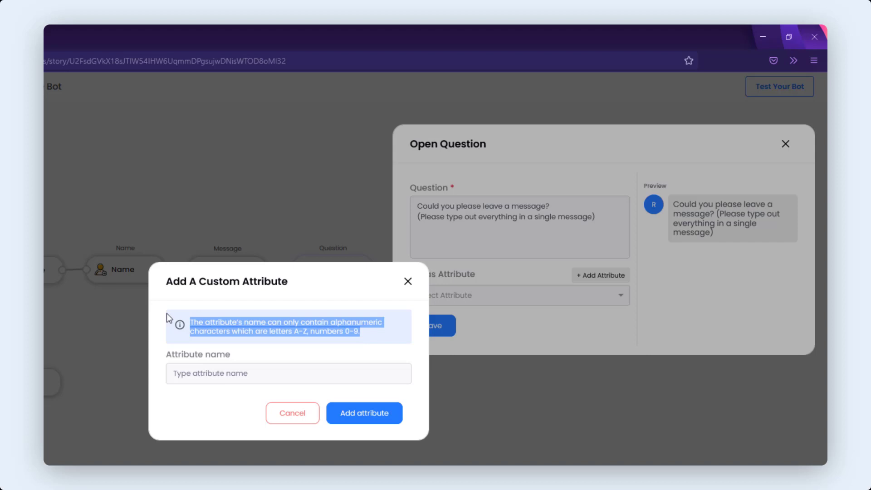
pyautogui.click(239, 342)
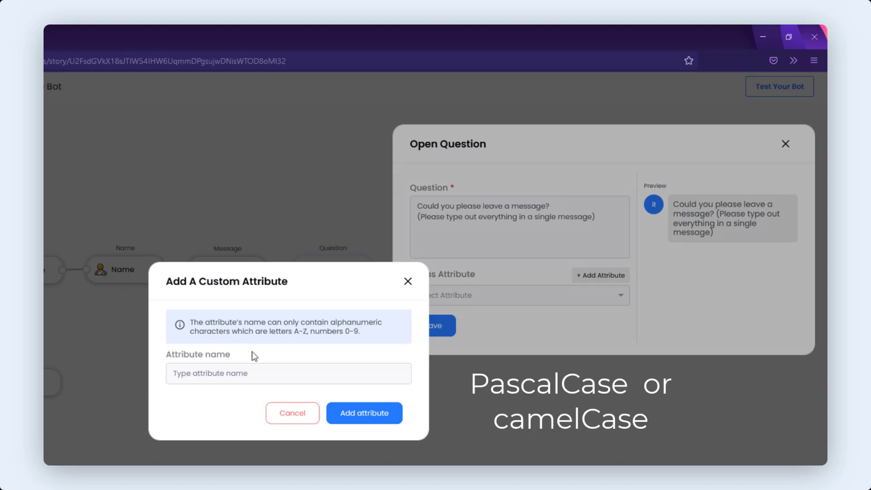
pyautogui.click(255, 373)
pyautogui.write('MessageLeft')
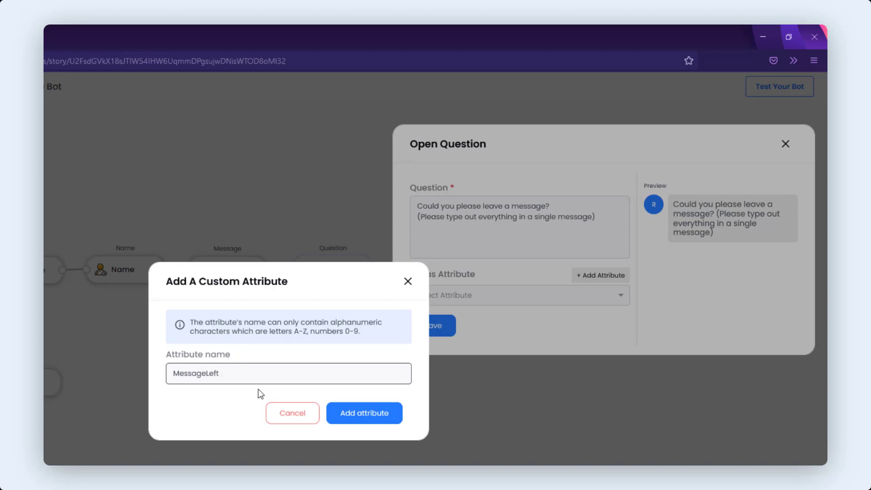
pyautogui.click(350, 412)
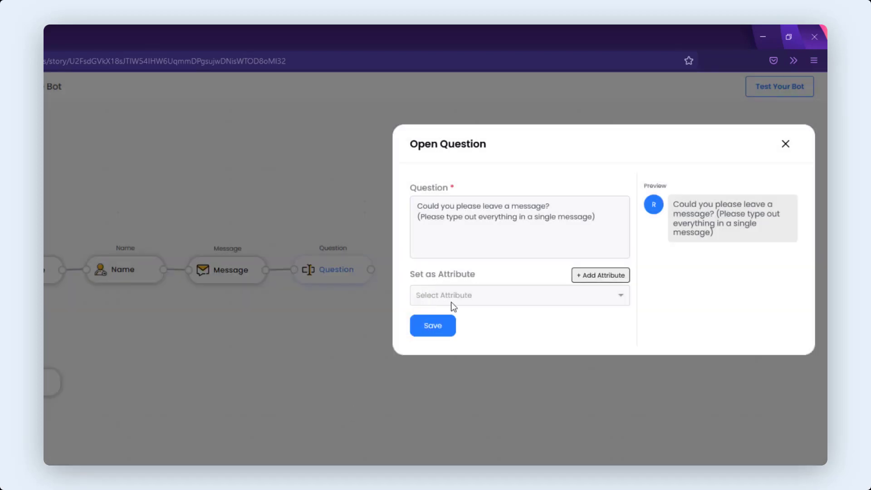
# - Set the Question block's attribute to MessageLeft and save it
pyautogui.click(454, 307)
pyautogui.scroll(-3, 467, 375)
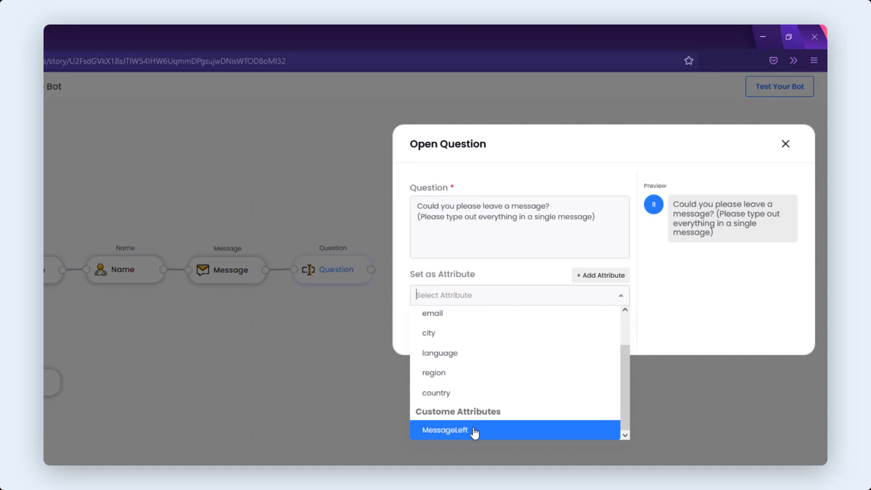
pyautogui.click(473, 433)
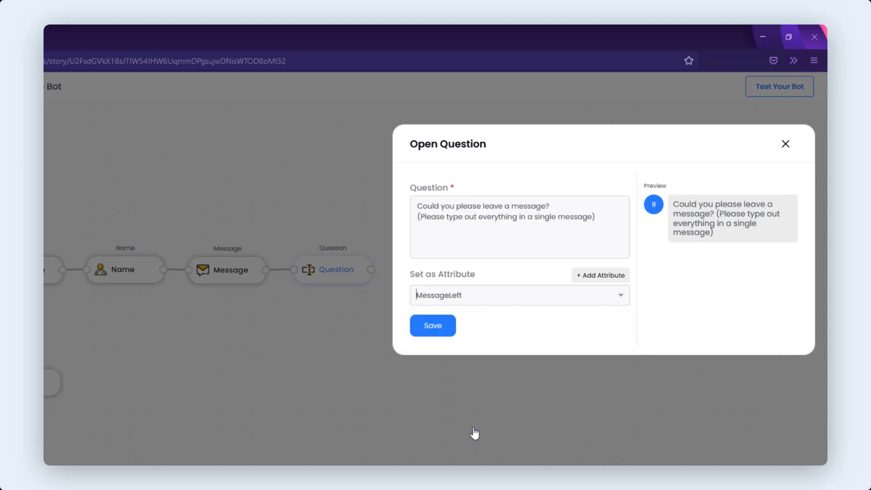
pyautogui.click(442, 327)
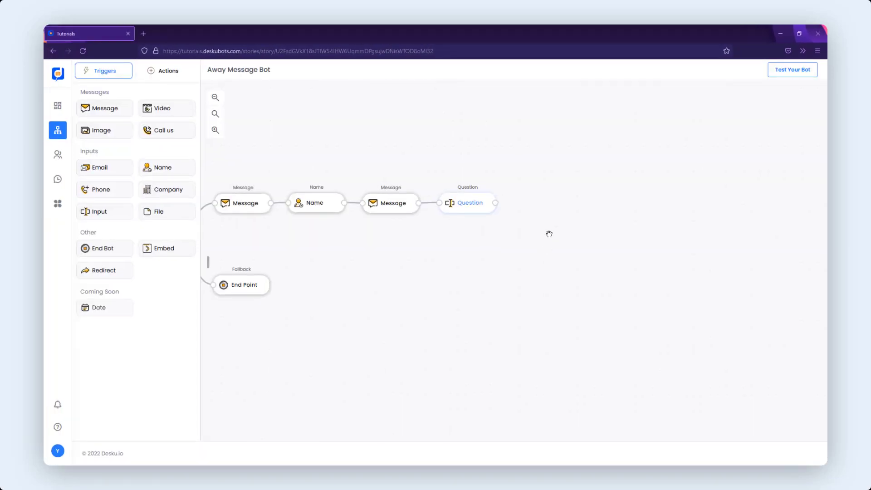
# - Add an Email block after the Question block, set its question to "Please provide your email address so we can reply at." and save
pyautogui.moveTo(548, 233); pyautogui.dragTo(527, 248)
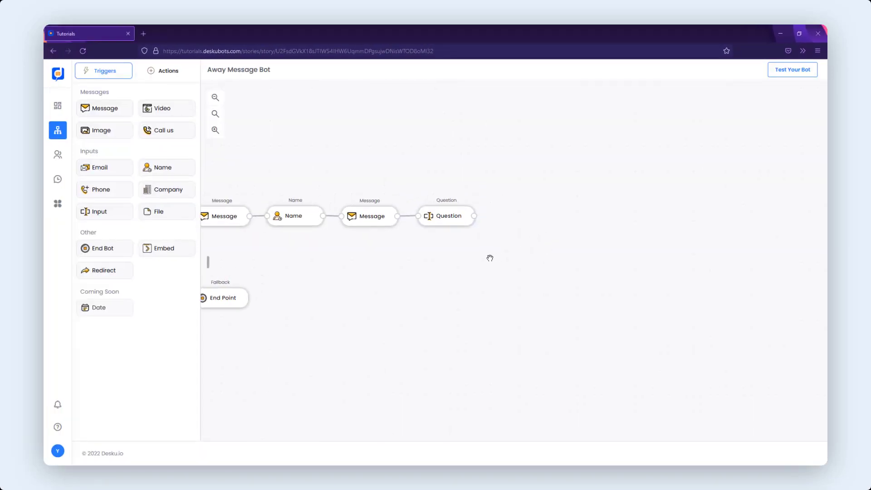
pyautogui.moveTo(113, 171); pyautogui.dragTo(510, 222)
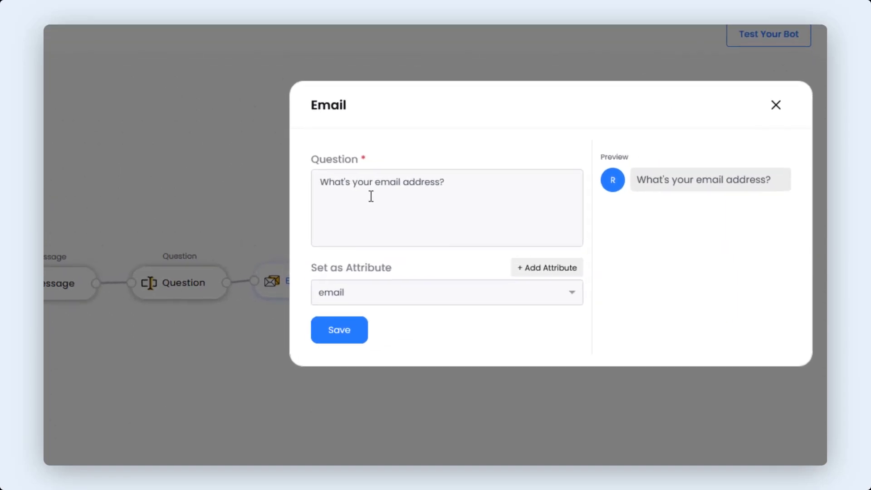
pyautogui.tripleClick(371, 196)
pyautogui.write('Please provide y')
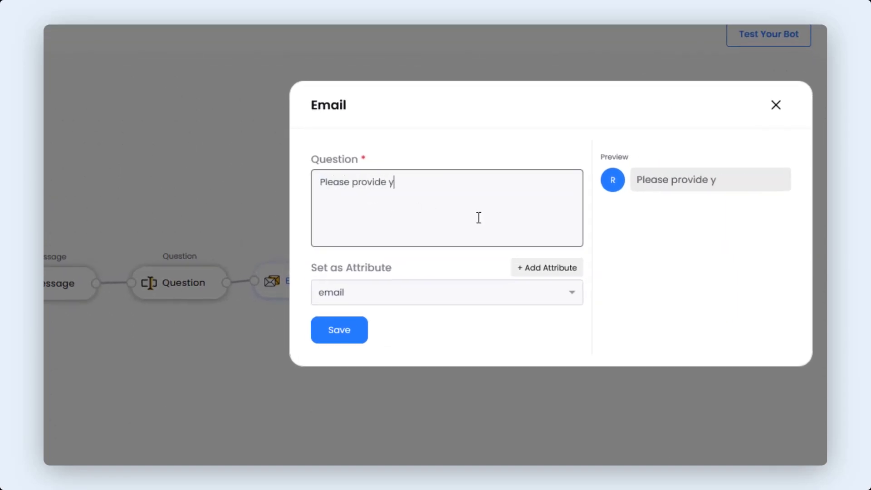
pyautogui.write('our email address so we can reply at.')
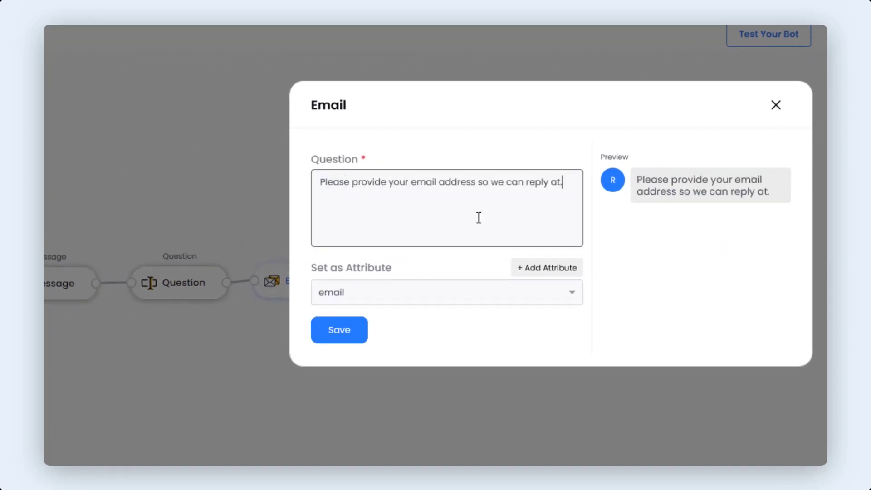
pyautogui.click(430, 261)
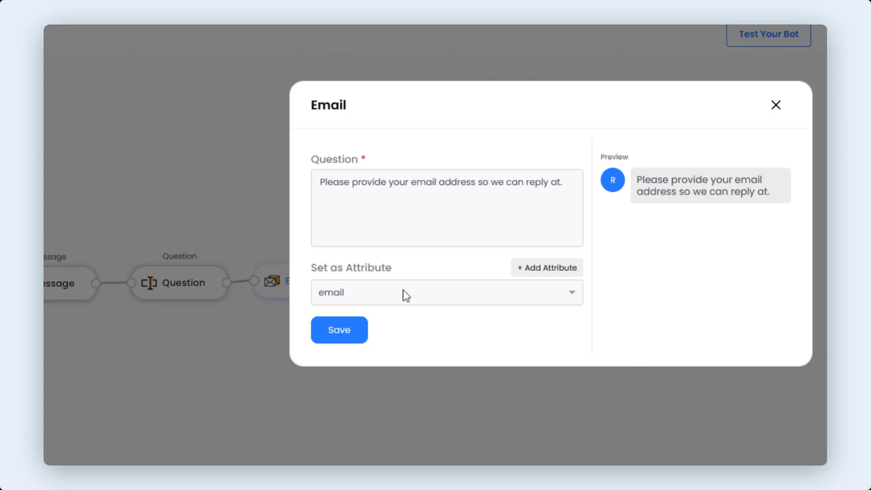
pyautogui.click(354, 329)
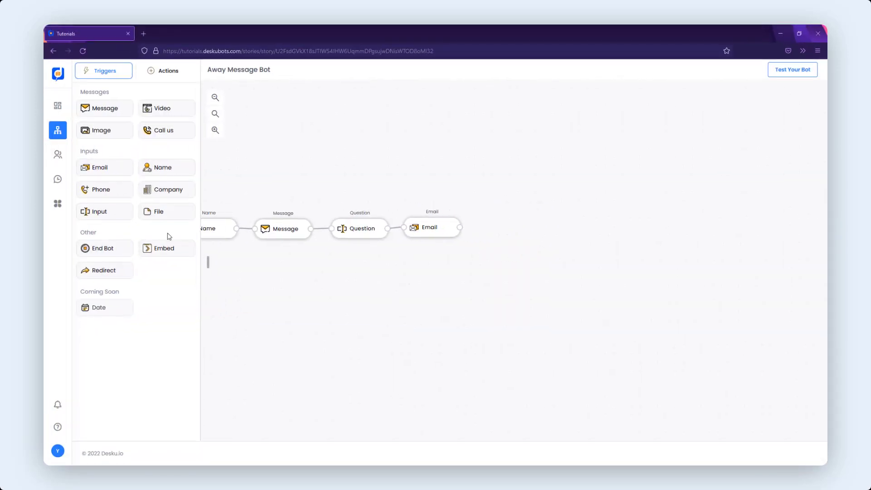
# - Add an End Bot block after Email and set its message to "Thank You! We will email you asap." and "Have a great day!" on two lines, then save
pyautogui.moveTo(108, 248); pyautogui.dragTo(481, 227)
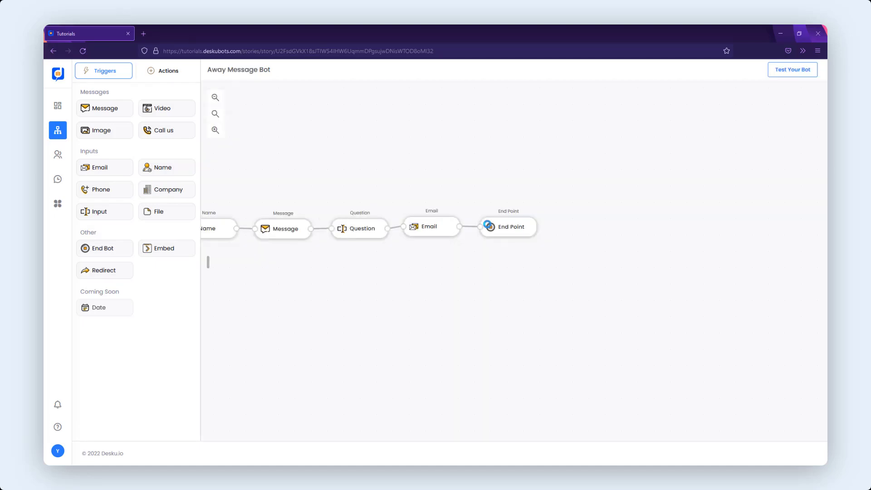
pyautogui.click(501, 229)
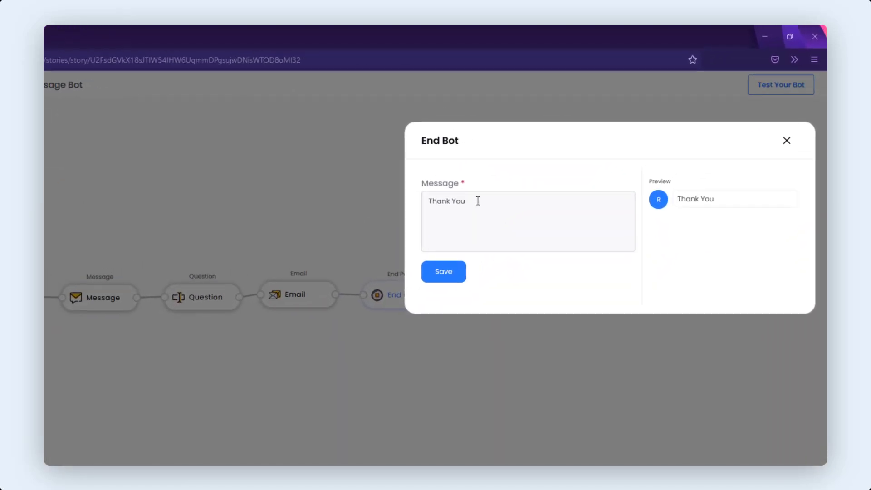
pyautogui.click(478, 200)
pyautogui.write('! We will')
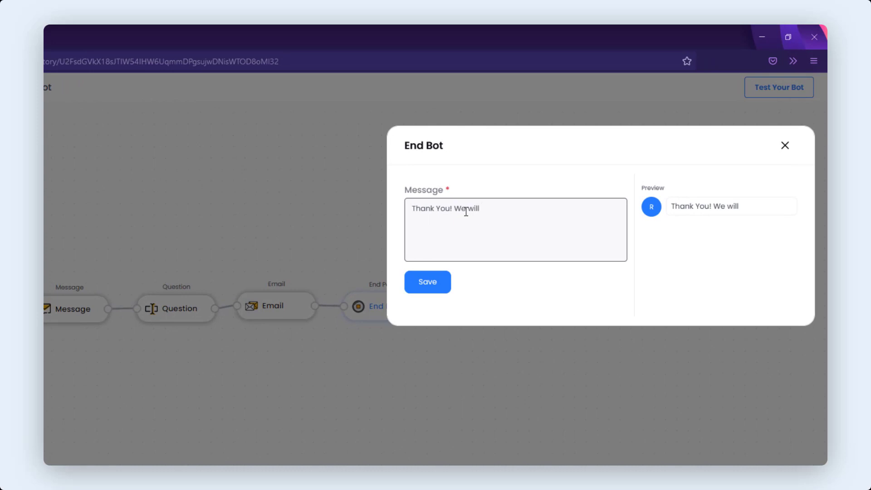
pyautogui.write(' email you asap. Have a great day!')
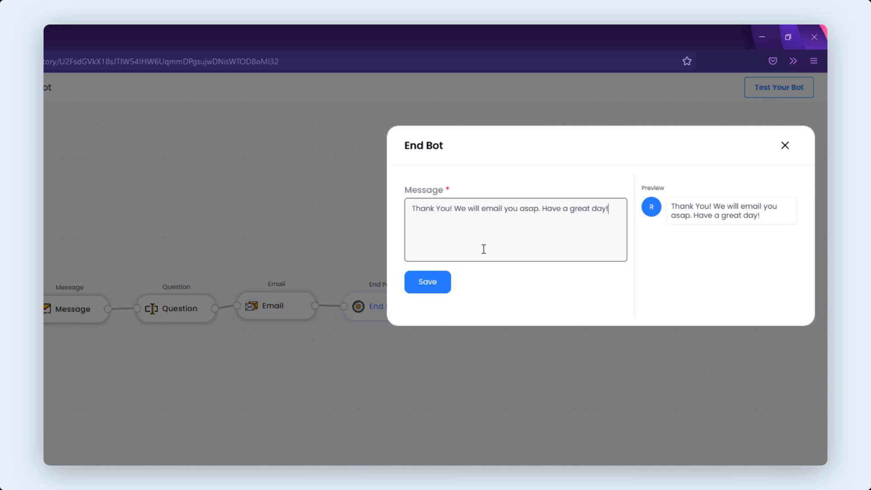
pyautogui.click(542, 209)
pyautogui.press('Return')
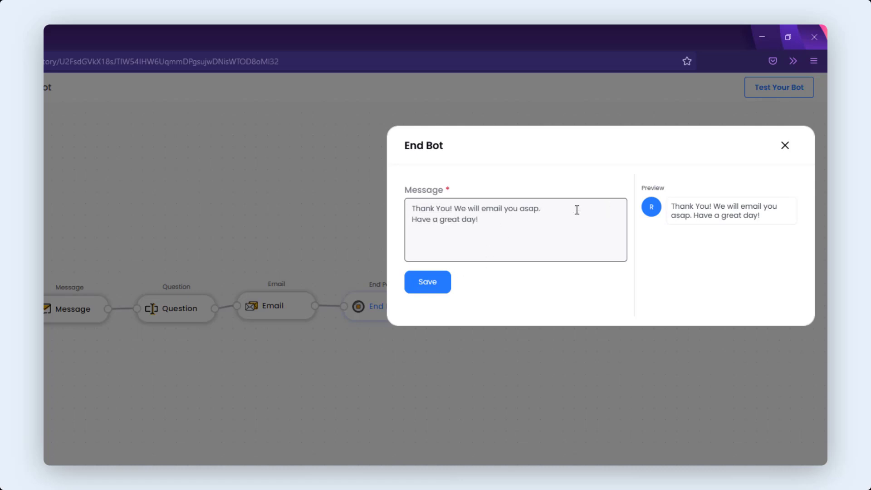
pyautogui.click(426, 288)
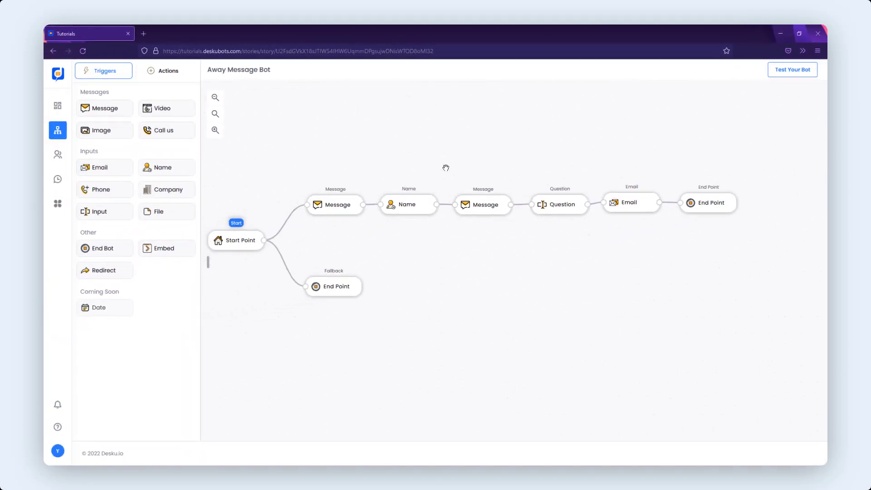
pyautogui.moveTo(409, 206); pyautogui.dragTo(413, 149)
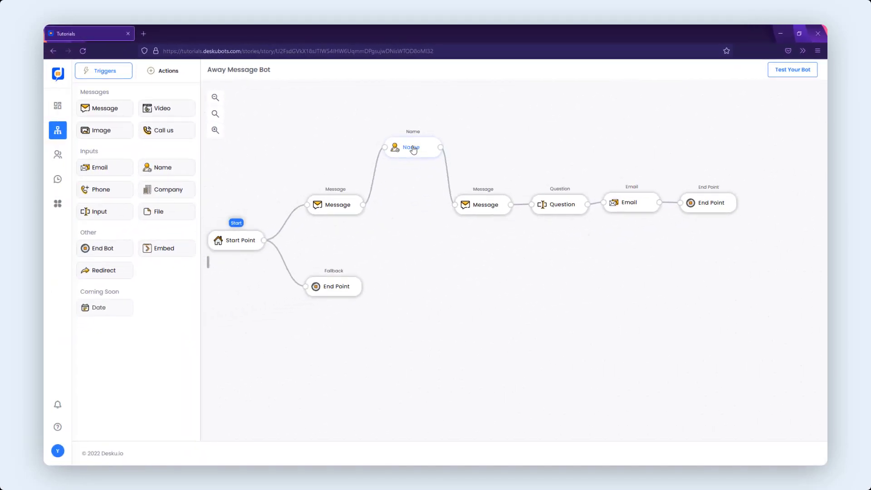
pyautogui.moveTo(473, 210)
pyautogui.mouseDown()
pyautogui.moveTo(465, 258)
pyautogui.moveTo(478, 206)
pyautogui.mouseUp()
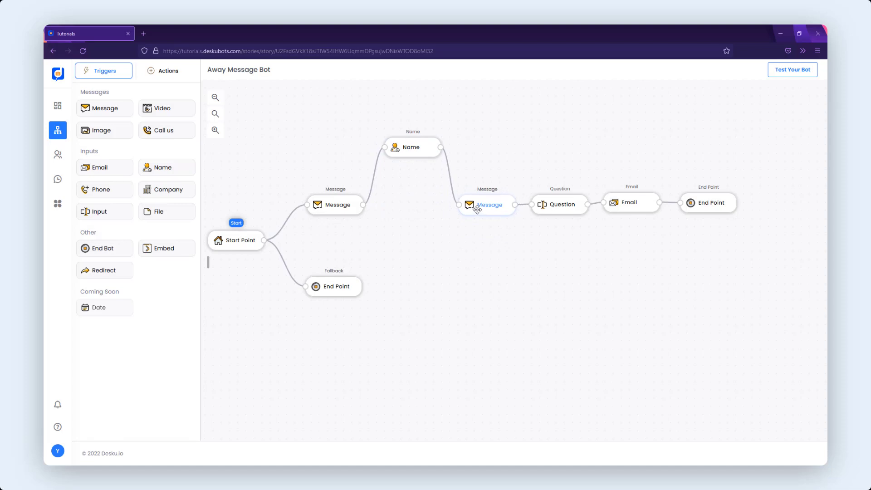
pyautogui.moveTo(402, 149); pyautogui.dragTo(420, 192)
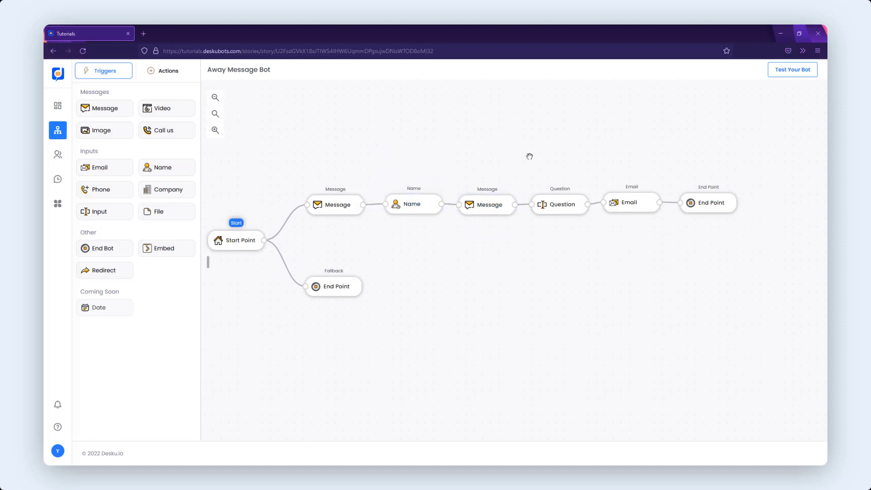
# - Test the bot in the preview chat, entering a visitor name, pasting a sample message, and entering an e-mail address
pyautogui.click(792, 73)
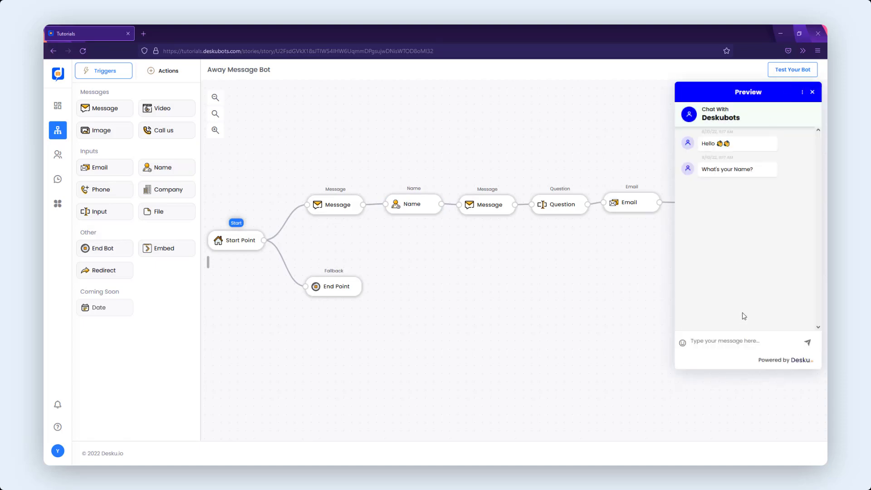
pyautogui.write('Yash')
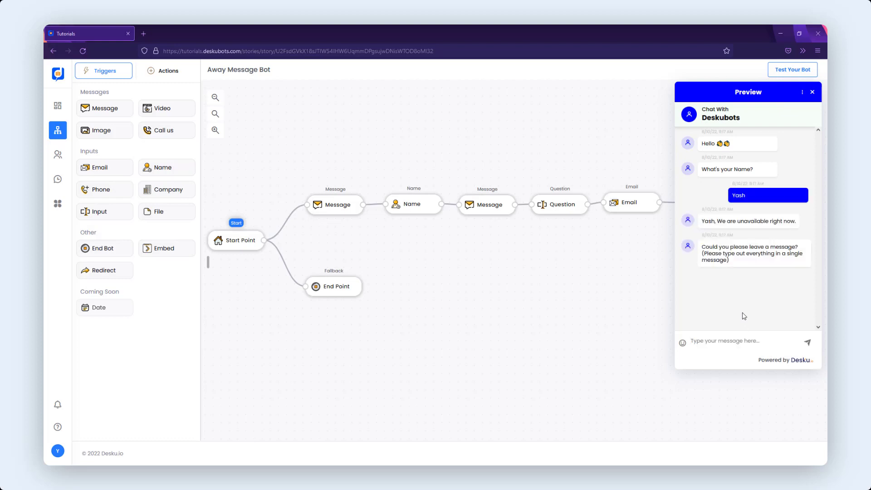
pyautogui.hotkey('ctrl', 'v')
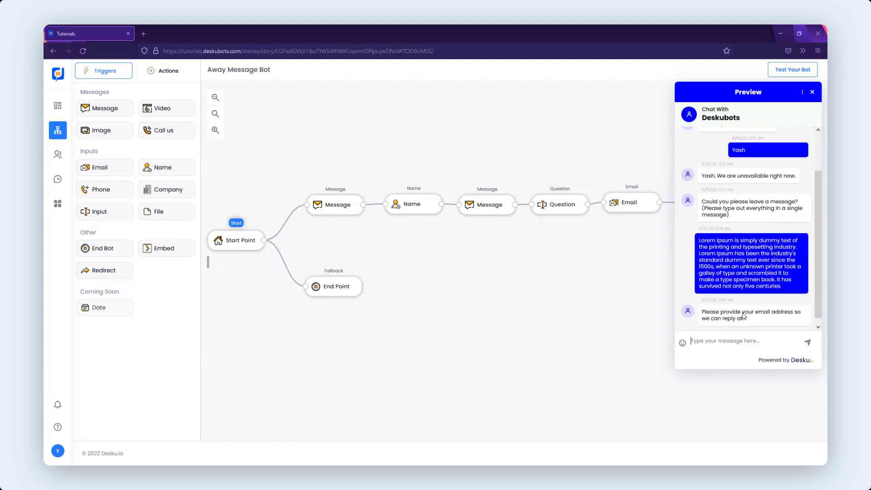
pyautogui.write('thi')
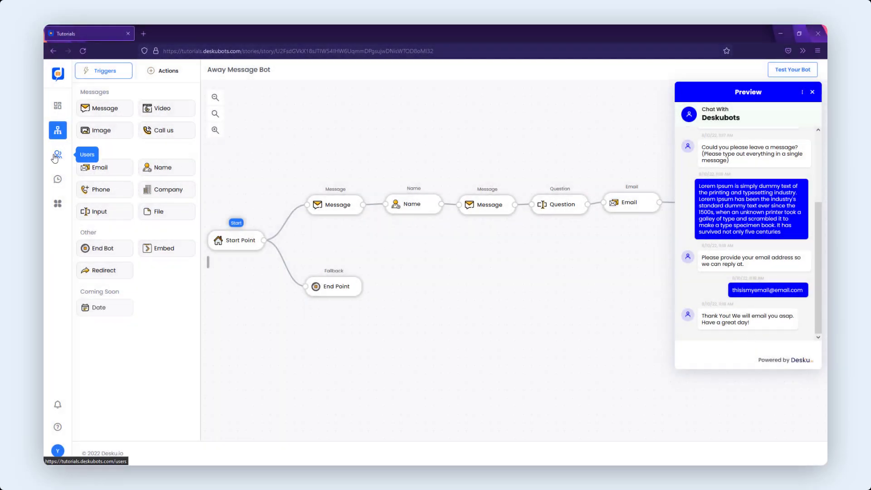
# - Open the Users list and open the test visitor's record
pyautogui.click(56, 156)
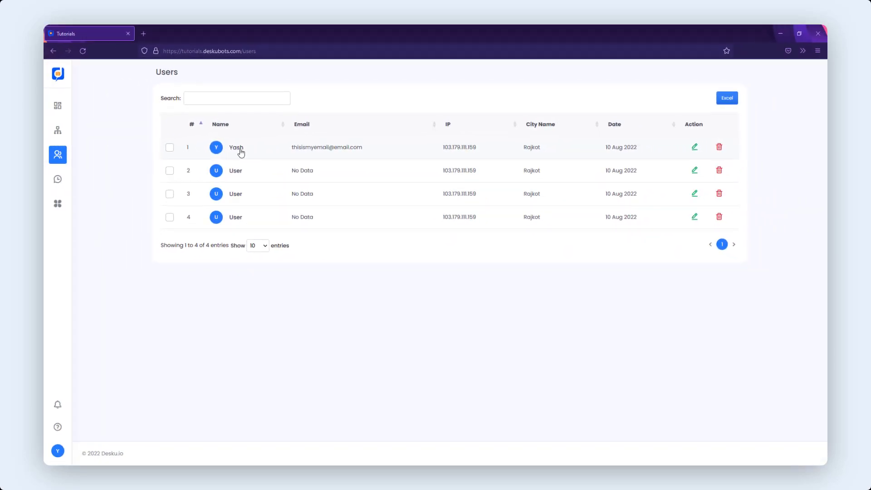
pyautogui.click(239, 151)
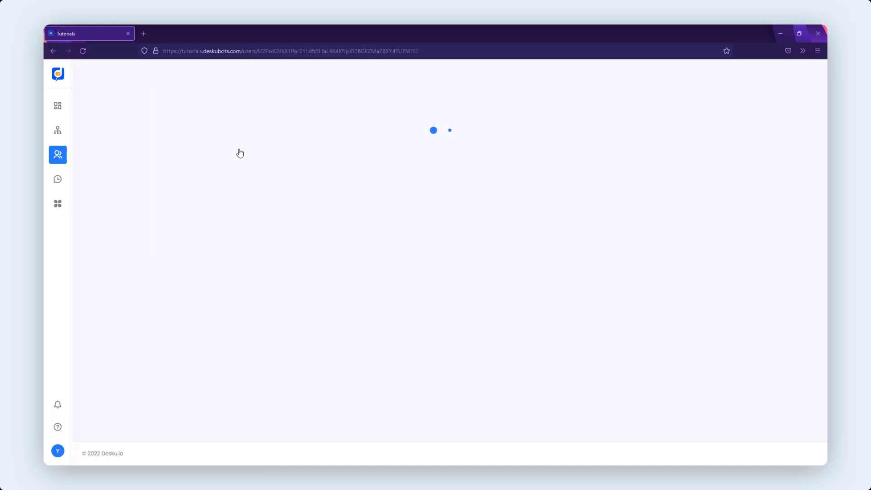